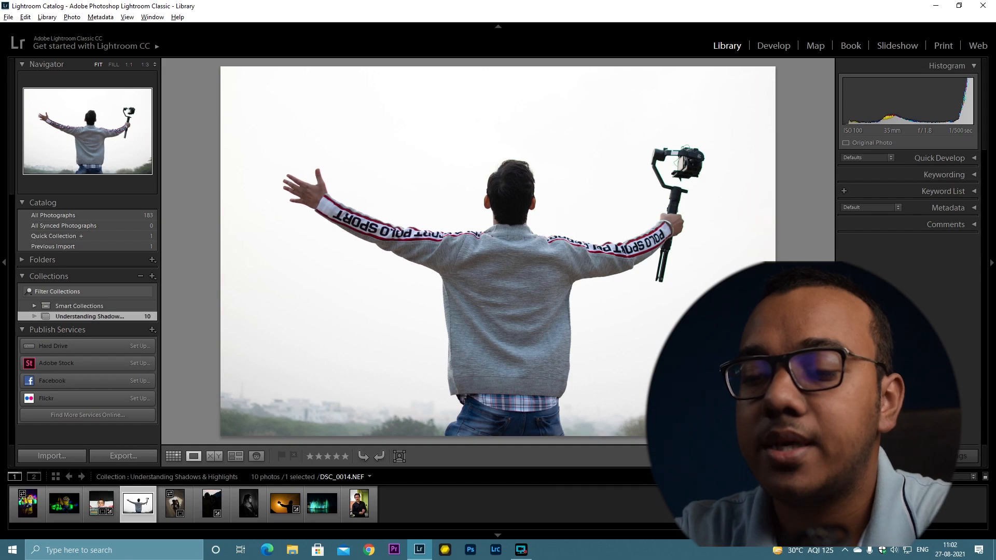
Step: Open the minion photo in Develop with the clipping warnings shown
key(d)
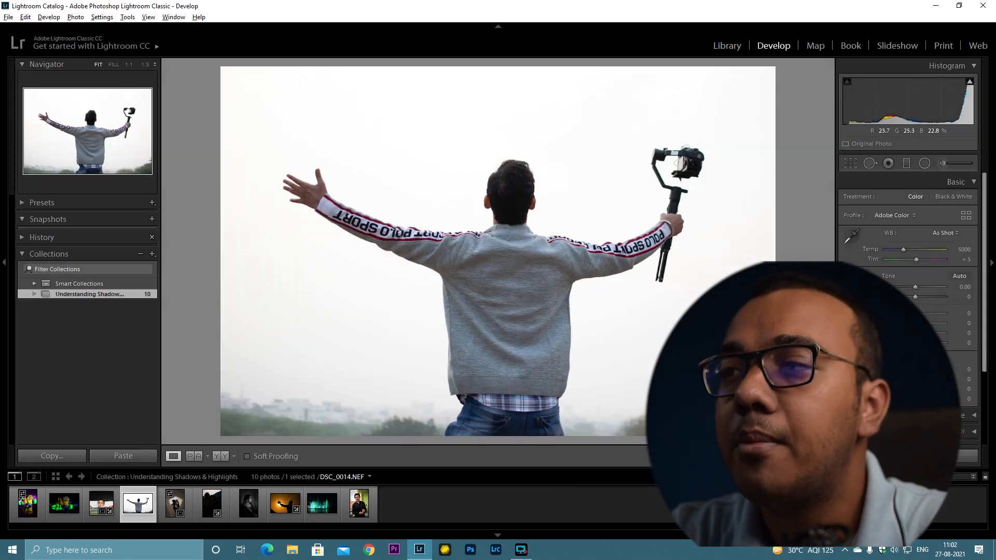
key(j)
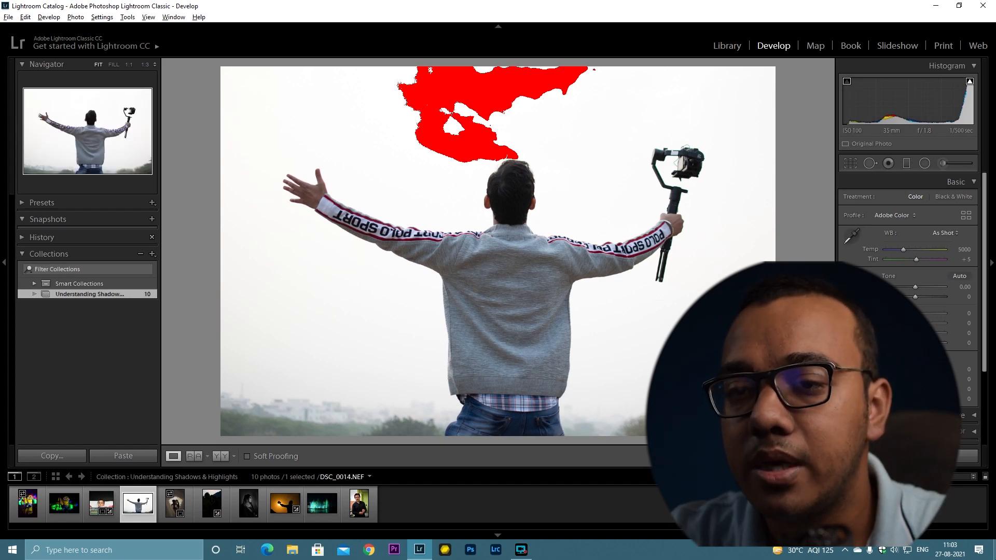
click(64, 503)
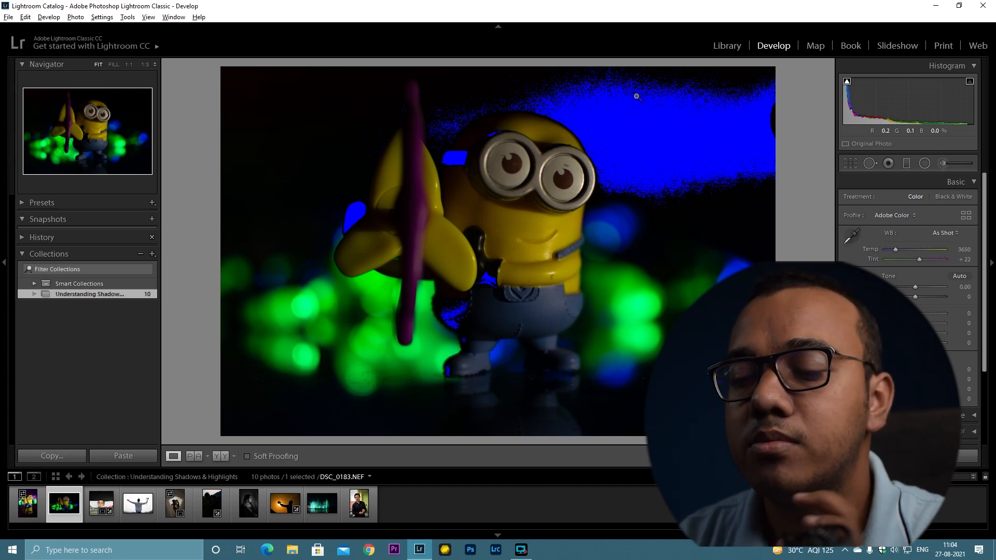
Step: Set the minion photo's Exposure to +0.88, Contrast +26, Highlights +21 and Shadows +35
key(j)
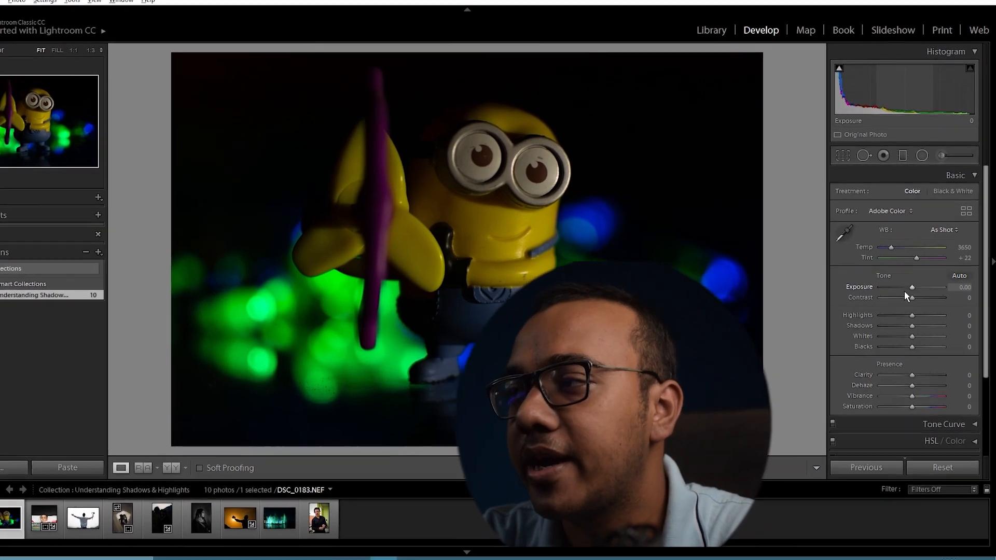
drag(912, 288, 912, 323)
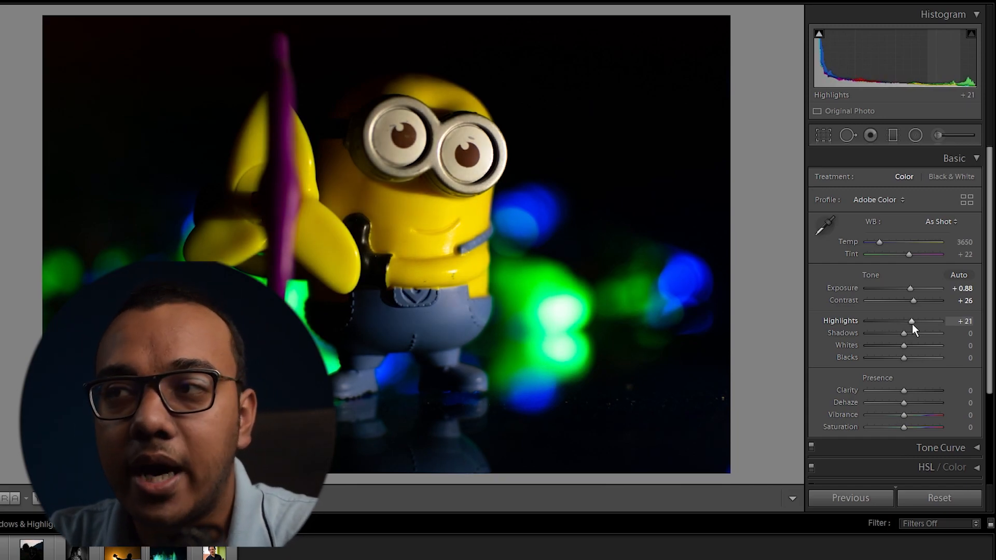
drag(905, 333, 919, 334)
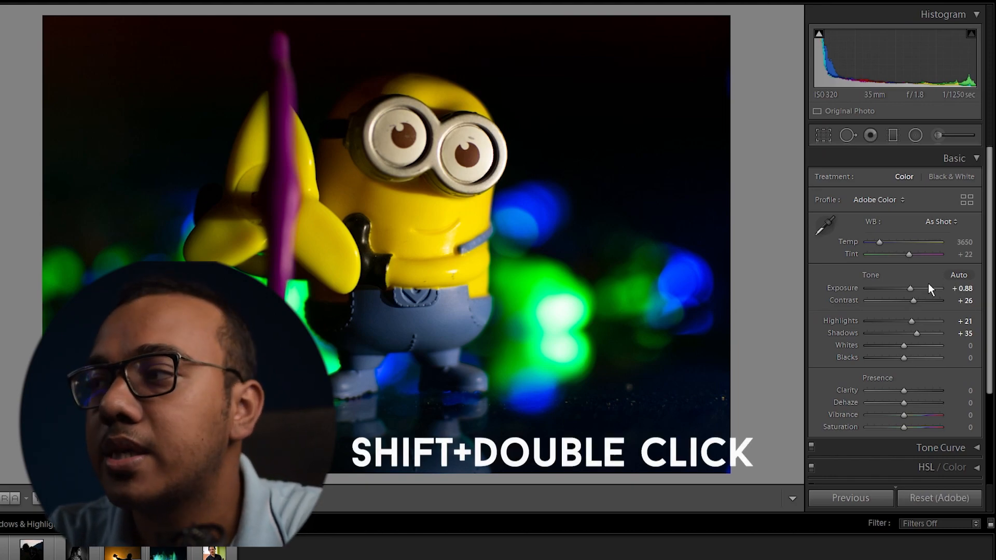
Step: Auto-set the minion photo's Whites and Blacks, to -100 and +25
shift+double_click(852, 345)
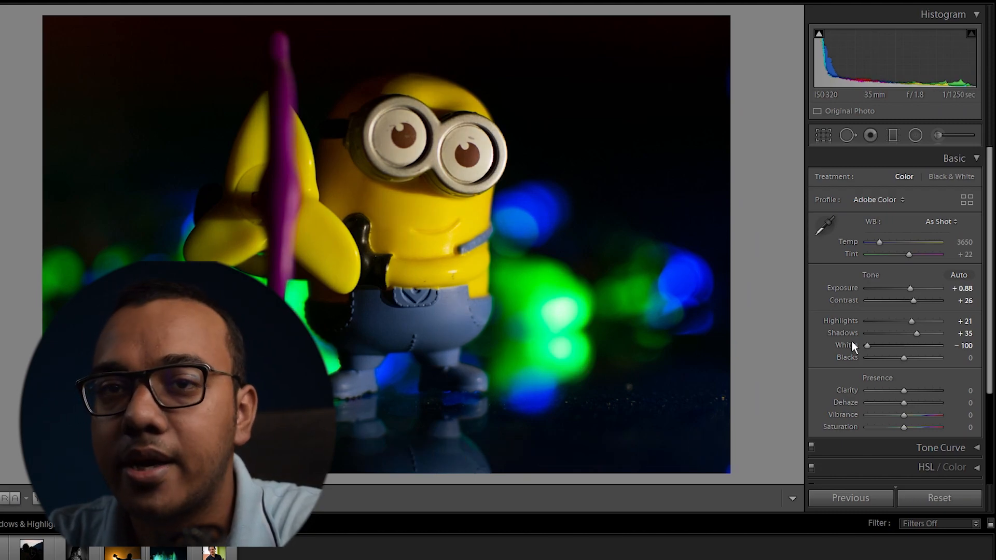
key(shift)
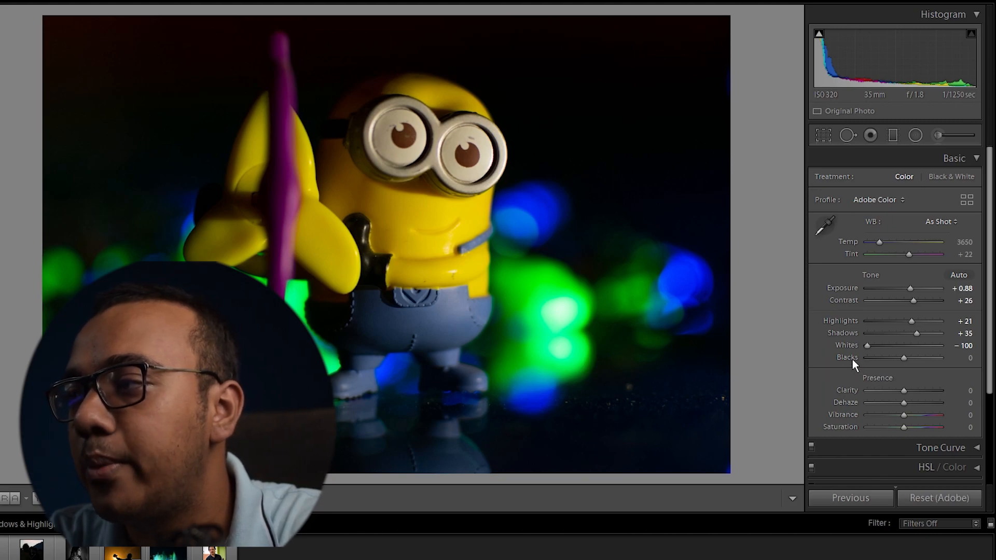
shift+double_click(852, 359)
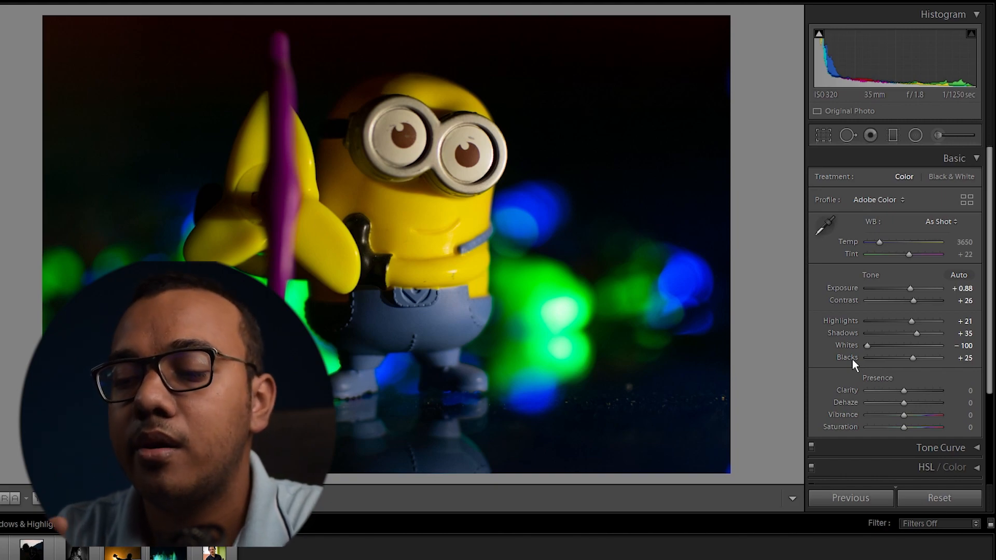
Step: Open the photo of the man holding a gimbal, toggling the clipping warnings
key(j)
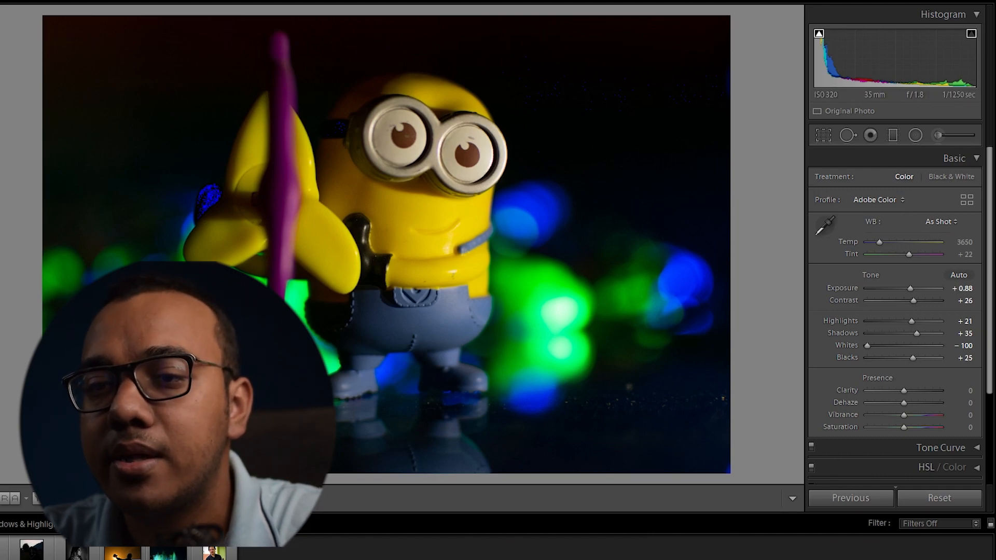
key(Right)
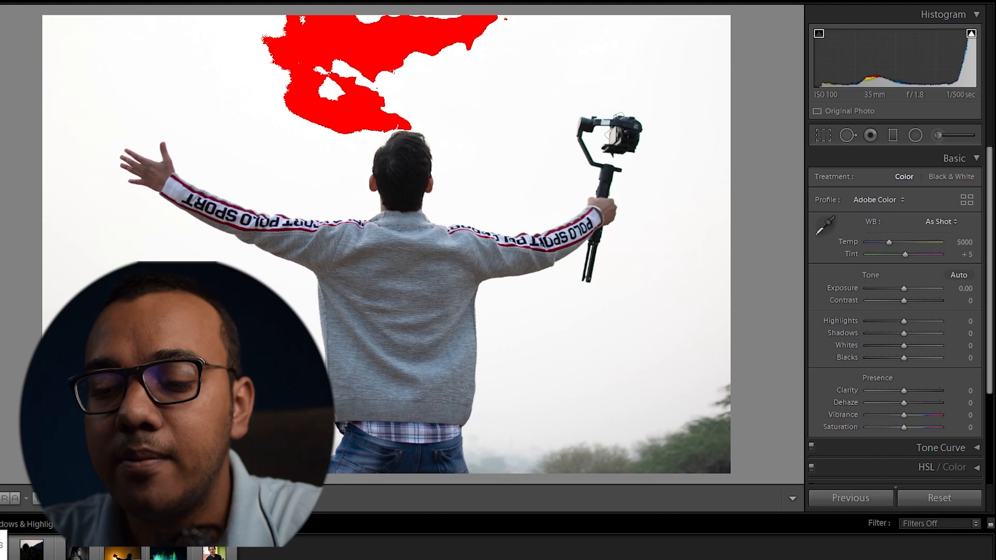
key(j)
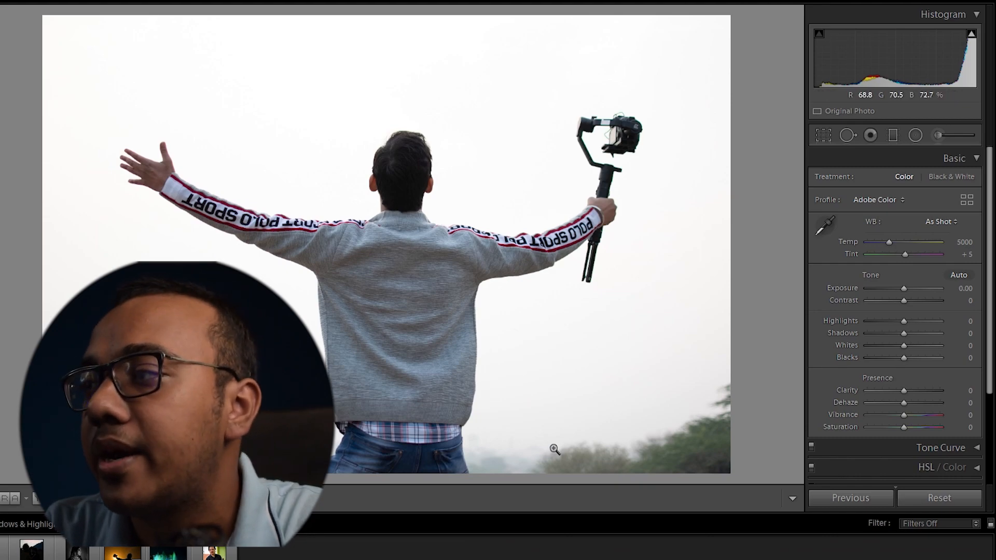
Step: Set the gimbal photo's Highlights to -100 and Shadows to -33
drag(903, 322, 851, 332)
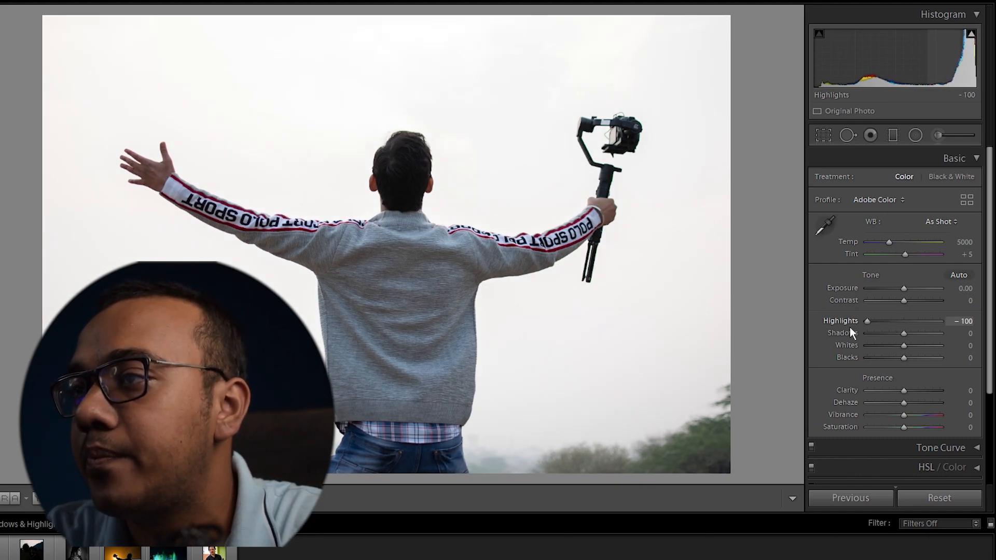
drag(918, 338, 891, 342)
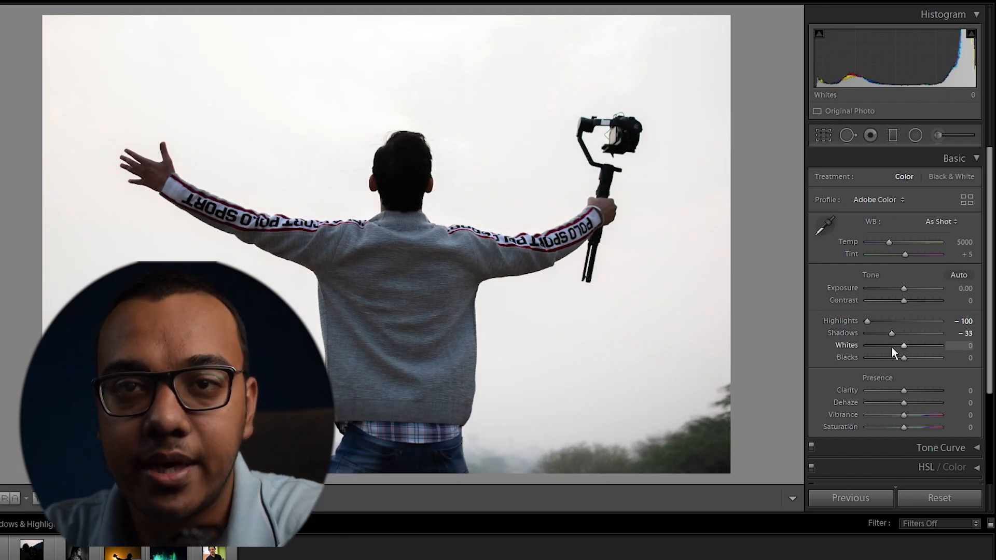
Step: Auto-set the gimbal photo's Whites and Blacks, to +3 and -14
key(shift)
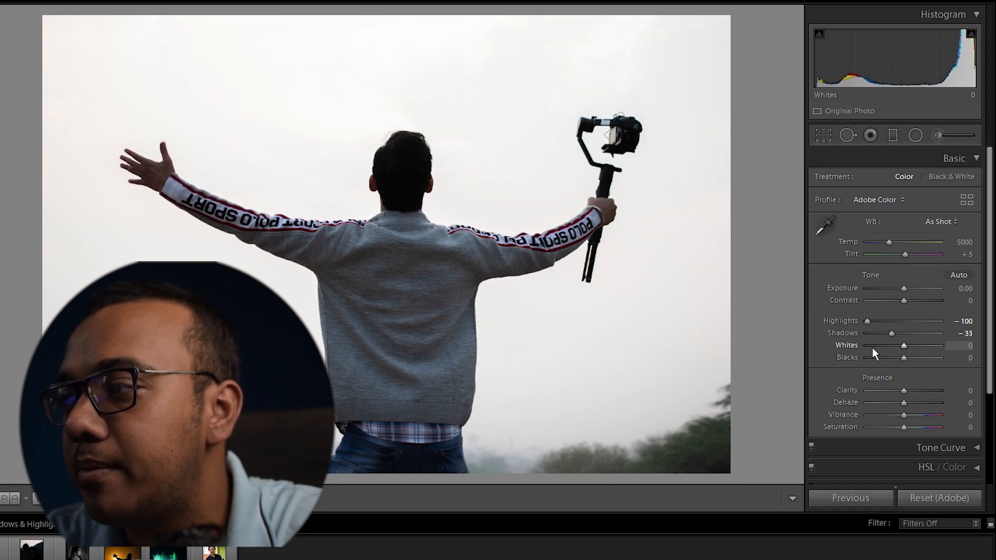
drag(904, 346, 905, 347)
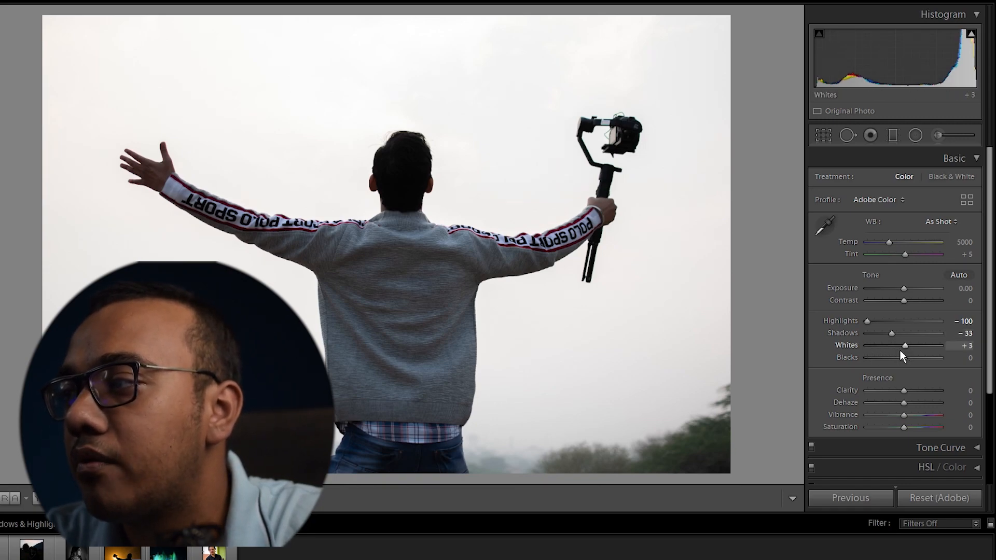
shift+double_click(904, 359)
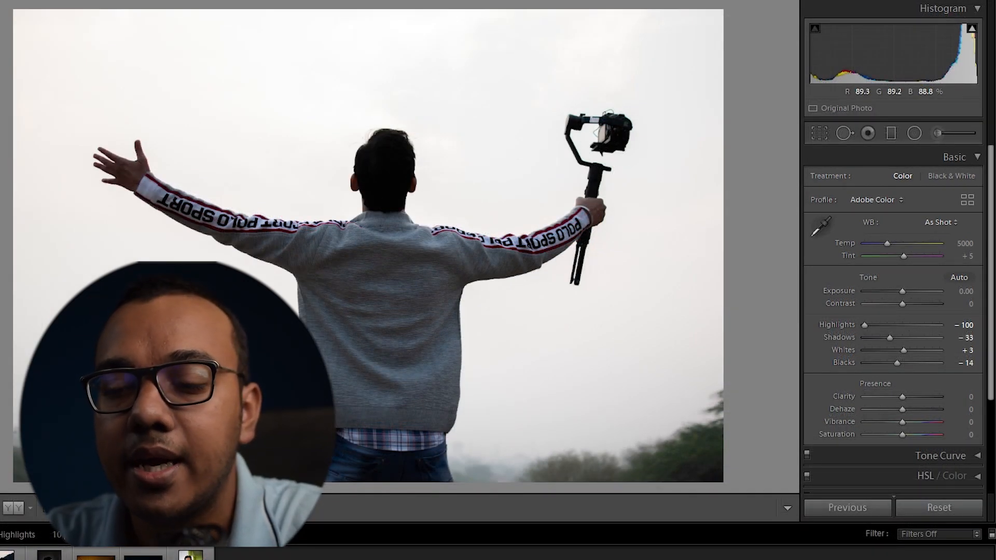
Step: Open the night fountain photo and set its Highlights to -30 and Shadows to +28
key(j)
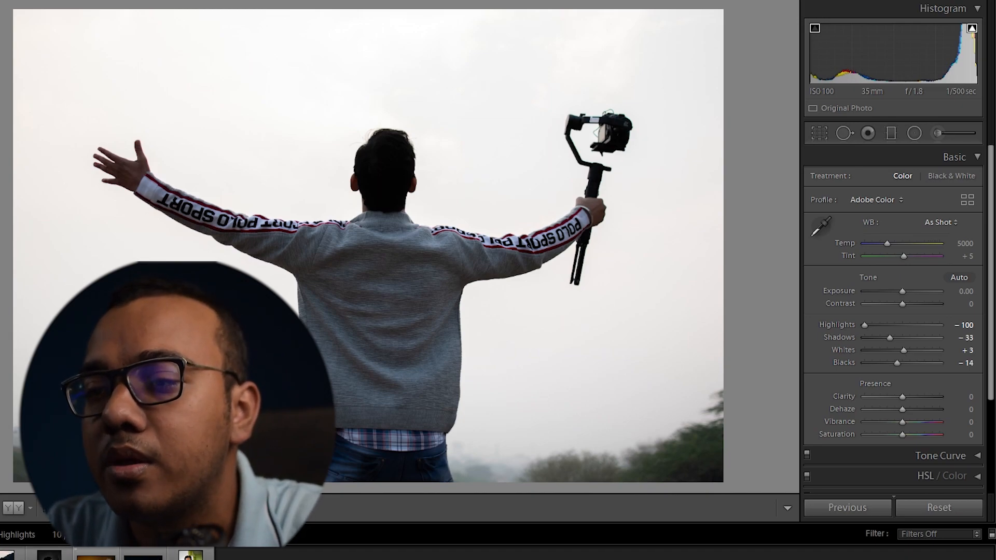
click(145, 557)
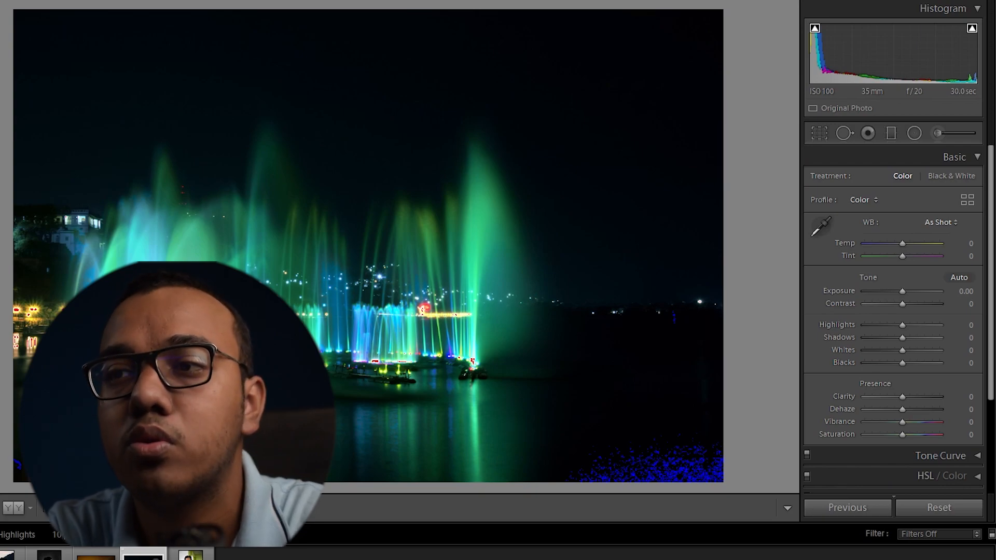
drag(902, 324, 892, 323)
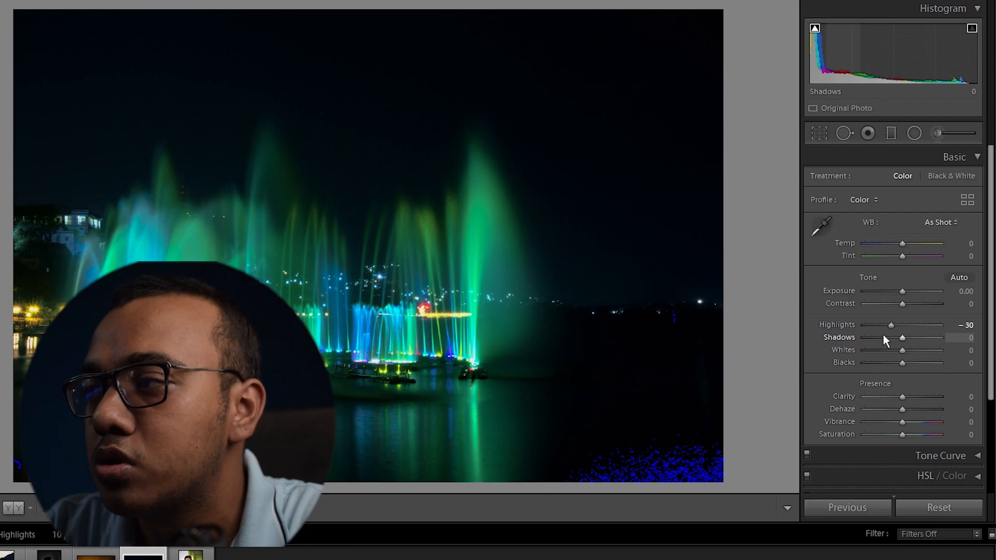
drag(899, 338, 910, 339)
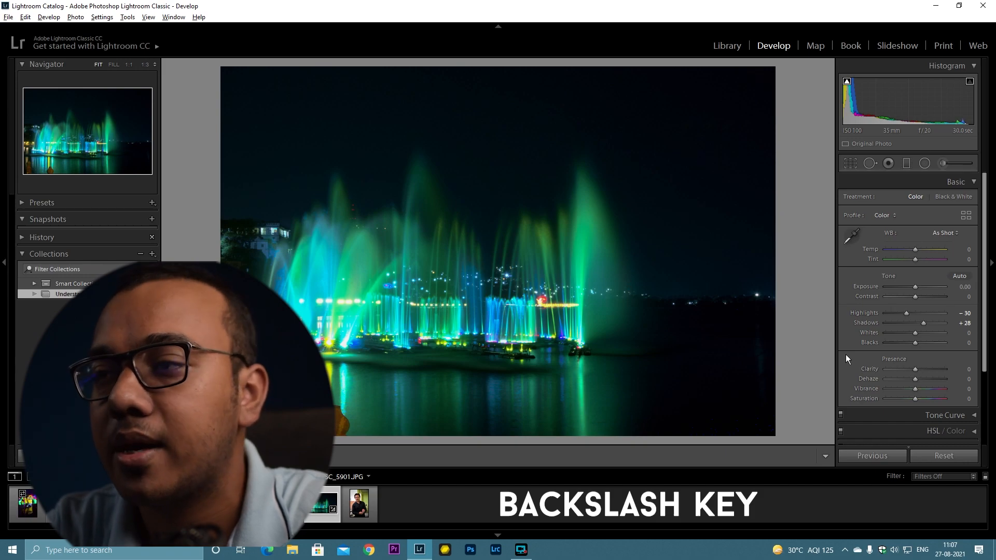
Step: Compare the fountain edit against its before view
key(backslash)
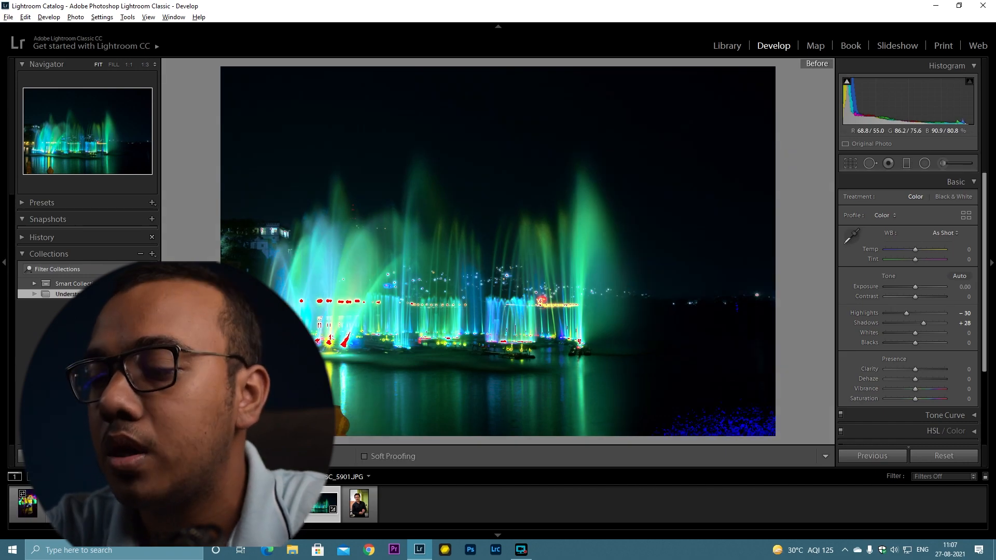
key(backslash)
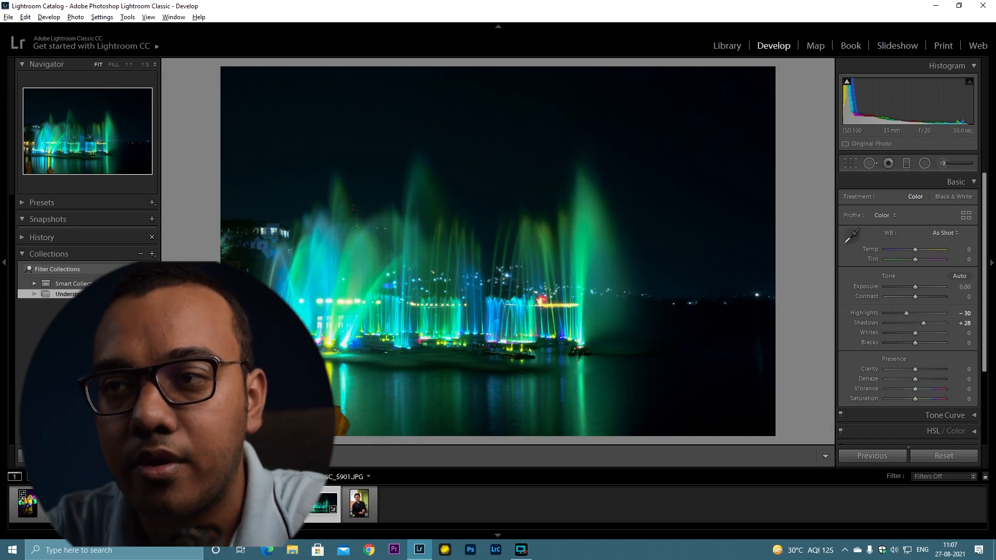
key(backslash)
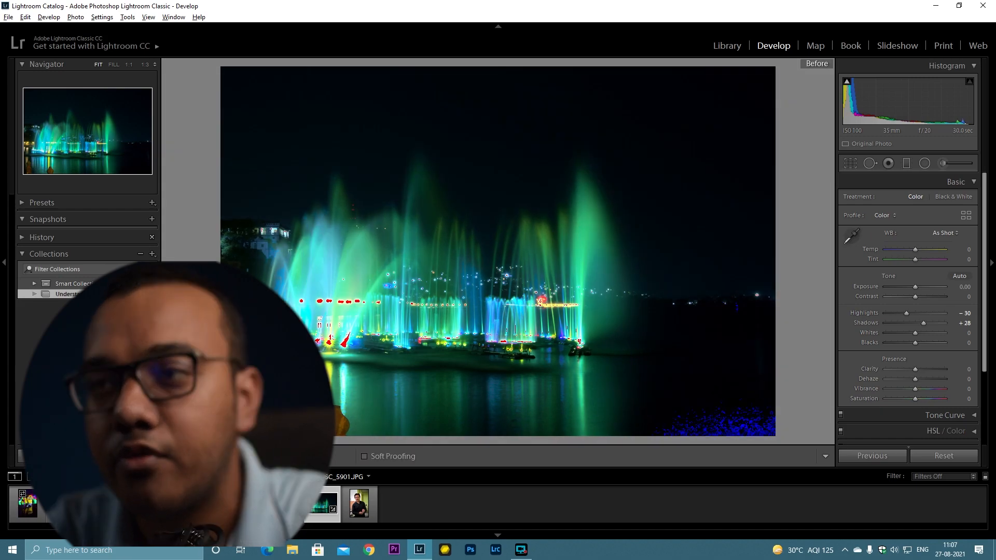
key(backslash)
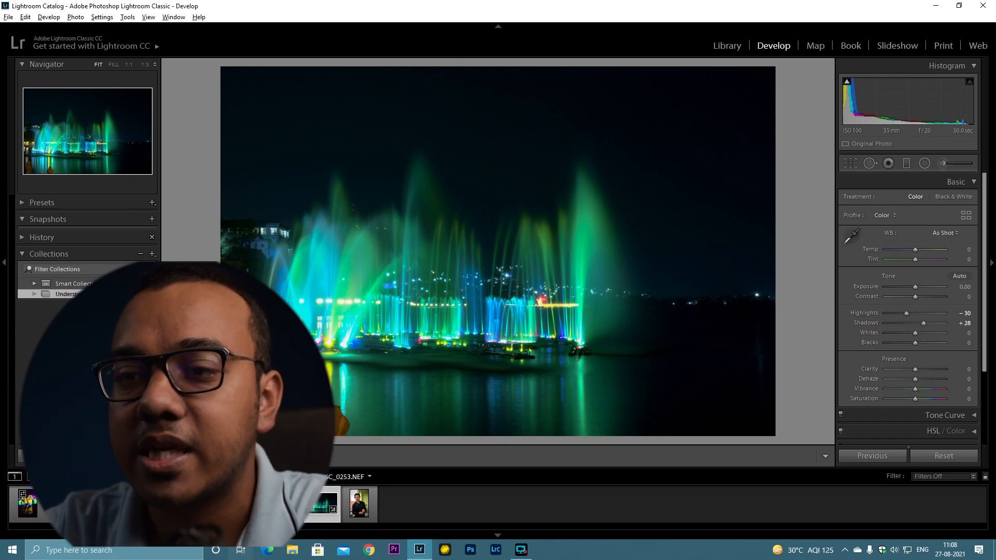
Step: Open the couple photo and raise its Blacks to +100 and Shadows to +69
click(285, 504)
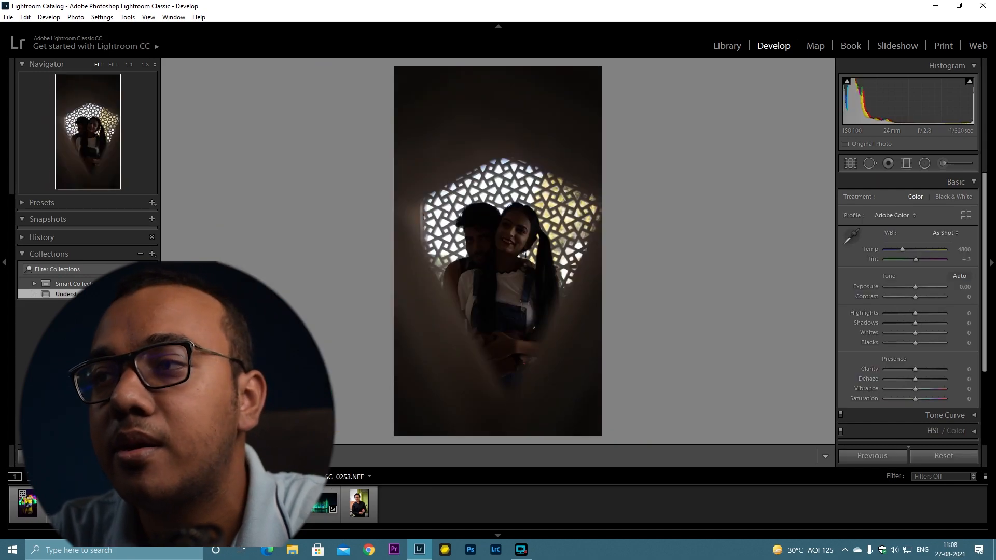
key(j)
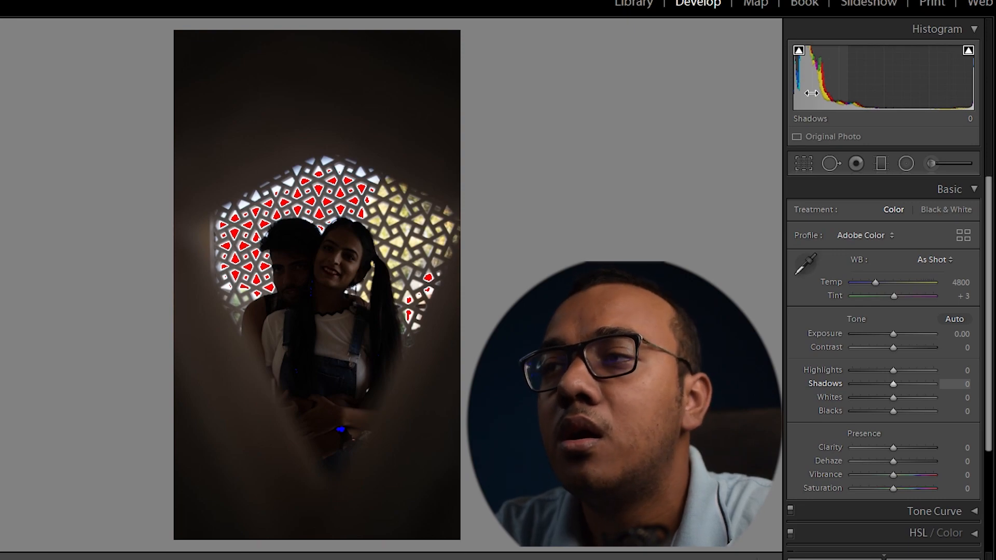
drag(804, 91, 817, 91)
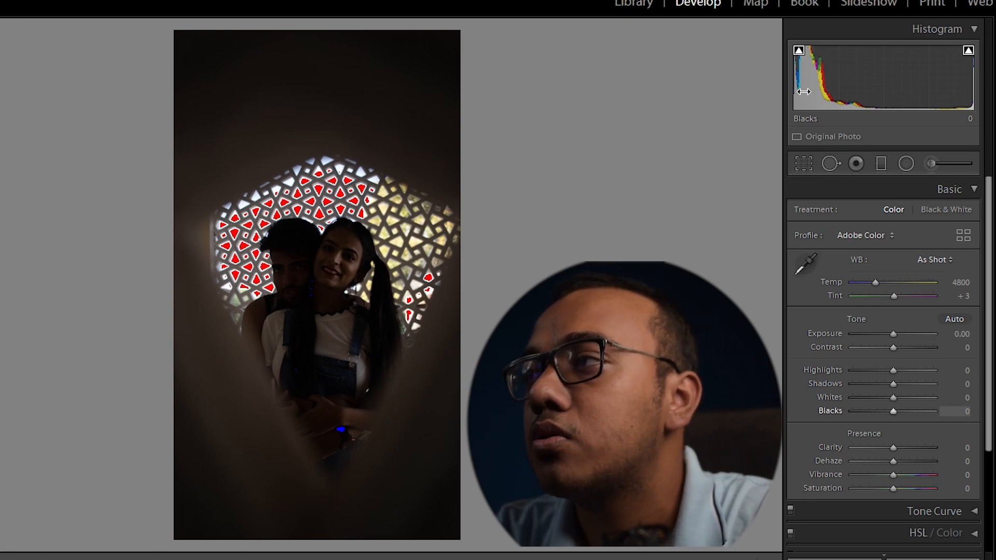
drag(817, 92, 848, 92)
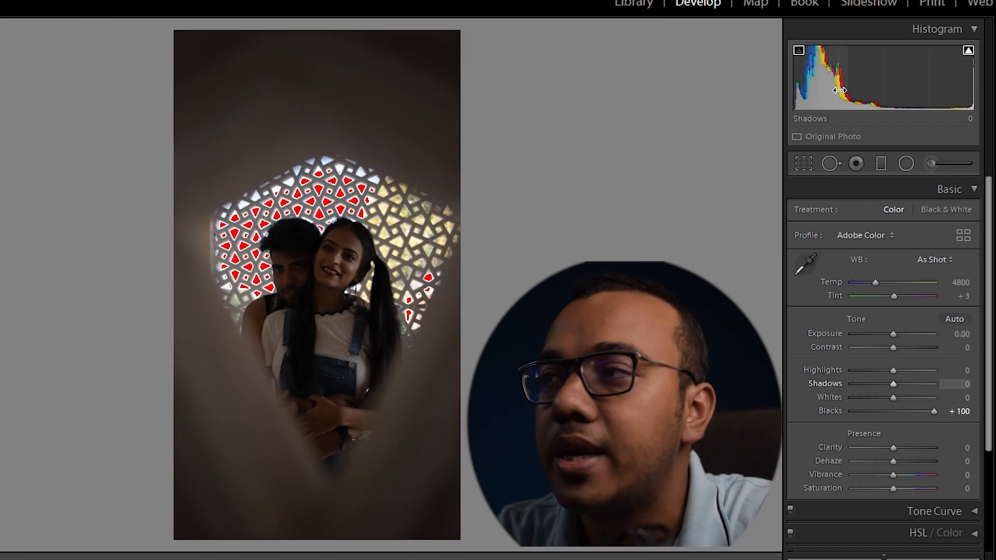
drag(840, 90, 871, 90)
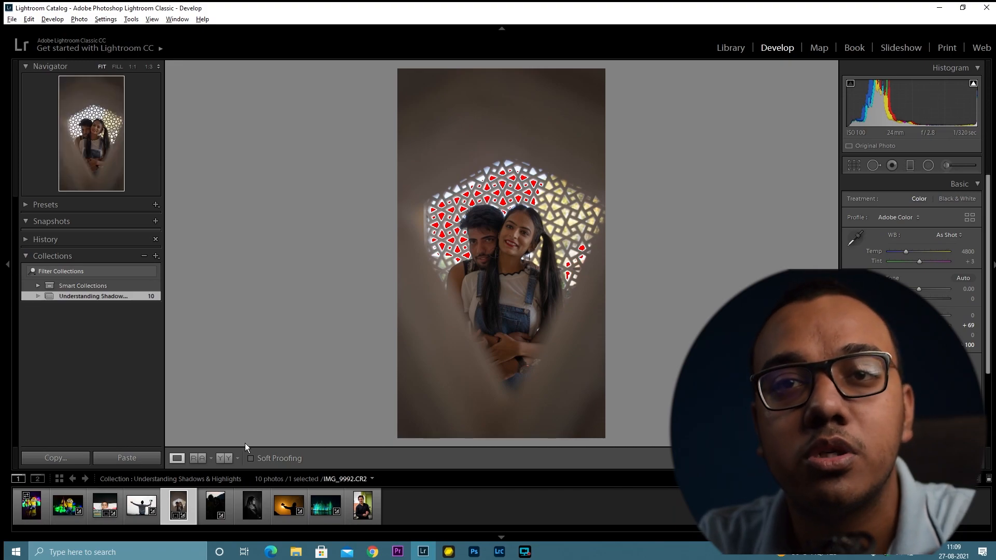
Step: Open the bride portrait and the sunset silhouette photos and inspect their shadow clipping
click(248, 511)
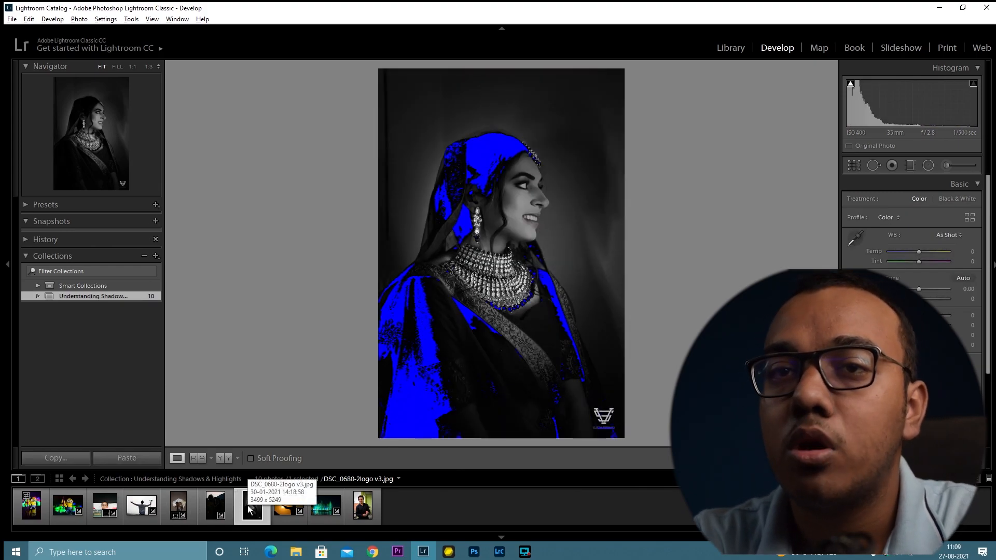
key(j)
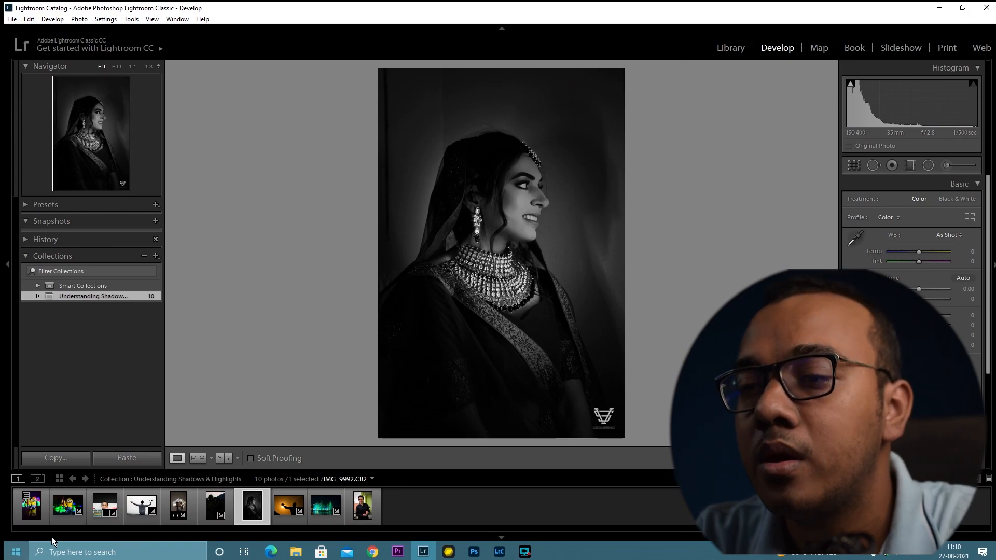
click(290, 511)
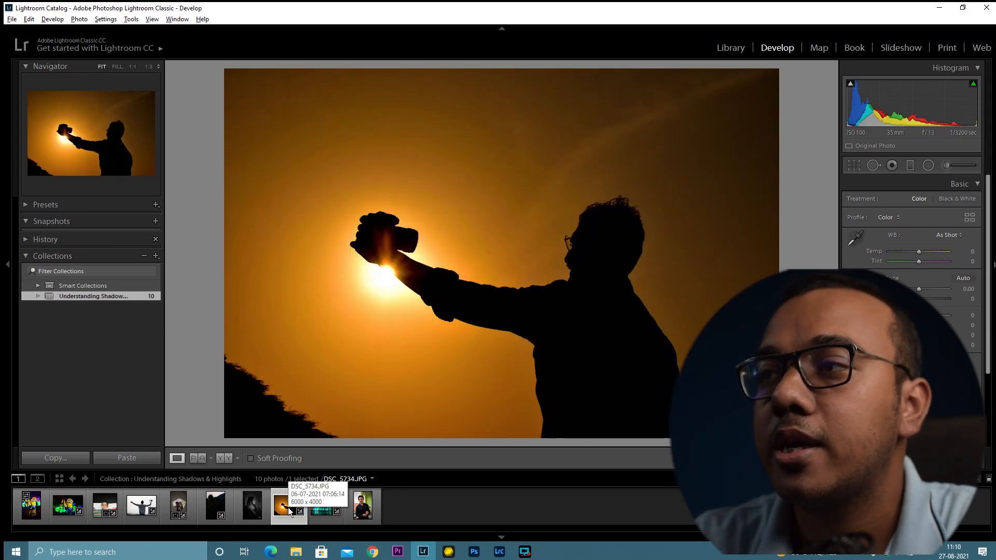
key(j)
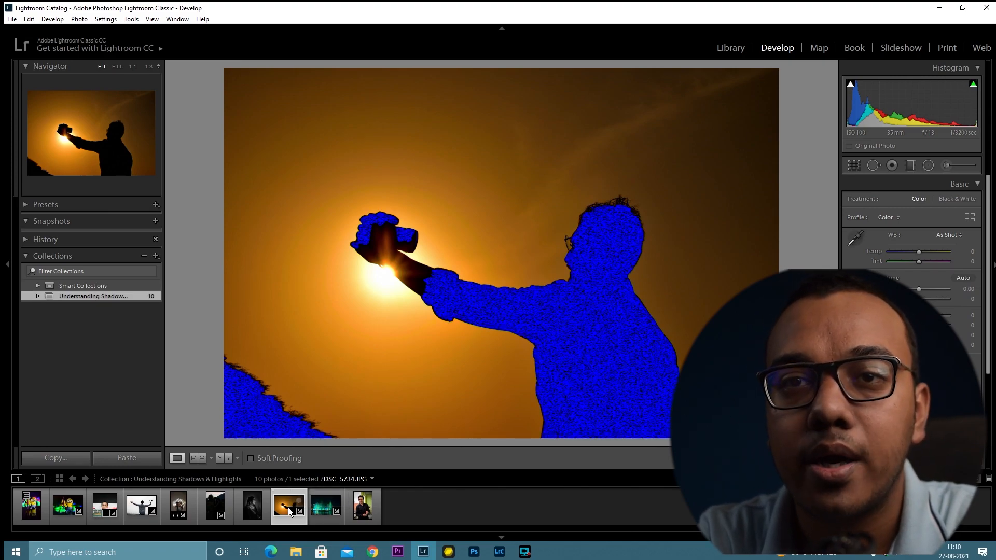
key(j)
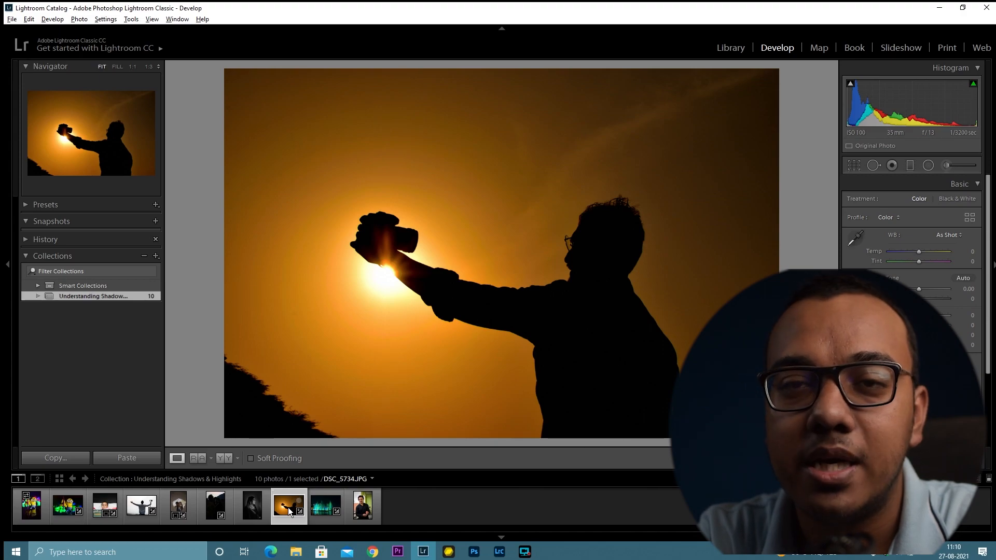